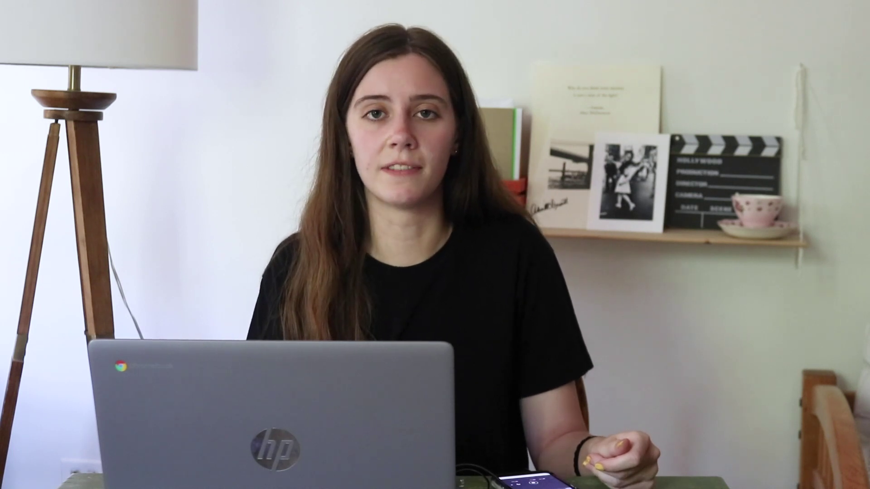
Step: Draw the salmon stroke along the bottom, loop it on the left, and curl it down to the lower right
mouse_move(120, 383)
left_mouse_down()
mouse_move(157, 333)
mouse_move(382, 237)
mouse_move(709, 200)
mouse_move(608, 120)
mouse_move(544, 335)
mouse_move(326, 395)
left_mouse_up()
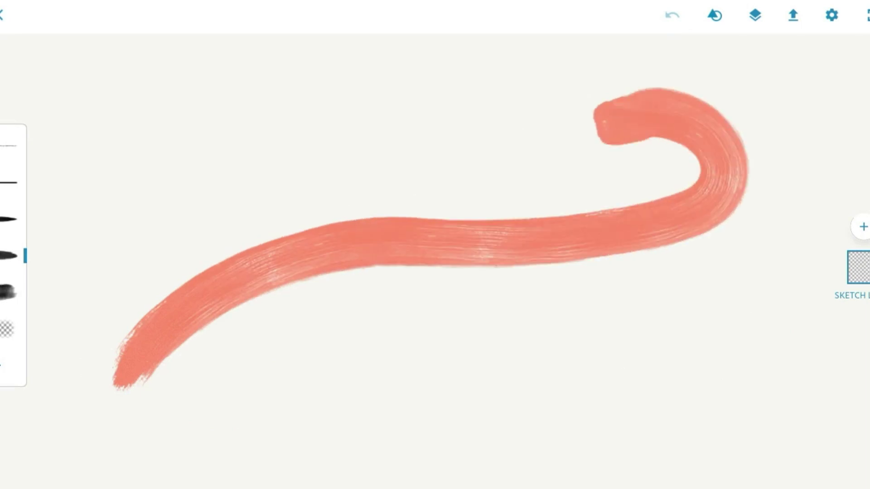
mouse_move(441, 73)
left_mouse_down()
mouse_move(97, 301)
mouse_move(334, 175)
mouse_move(763, 233)
mouse_move(476, 150)
left_mouse_up()
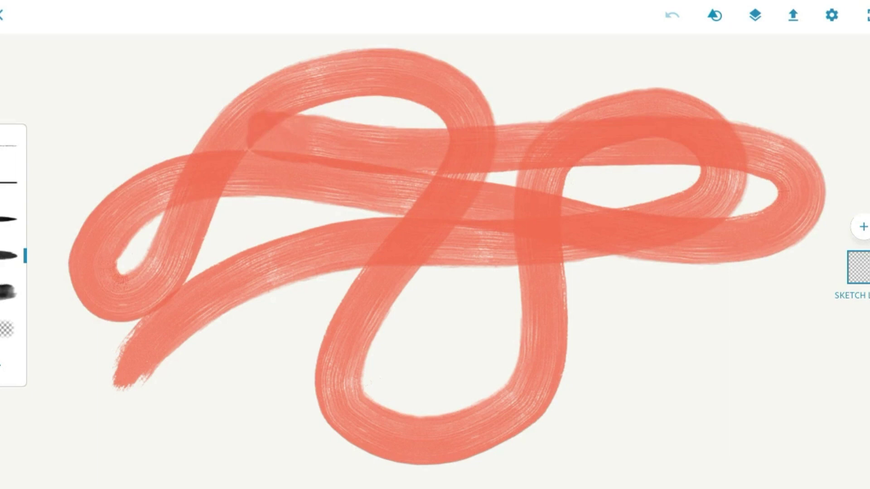
mouse_move(453, 93)
left_mouse_down()
mouse_move(670, 97)
mouse_move(765, 77)
mouse_move(616, 194)
mouse_move(645, 413)
mouse_move(608, 359)
left_mouse_up()
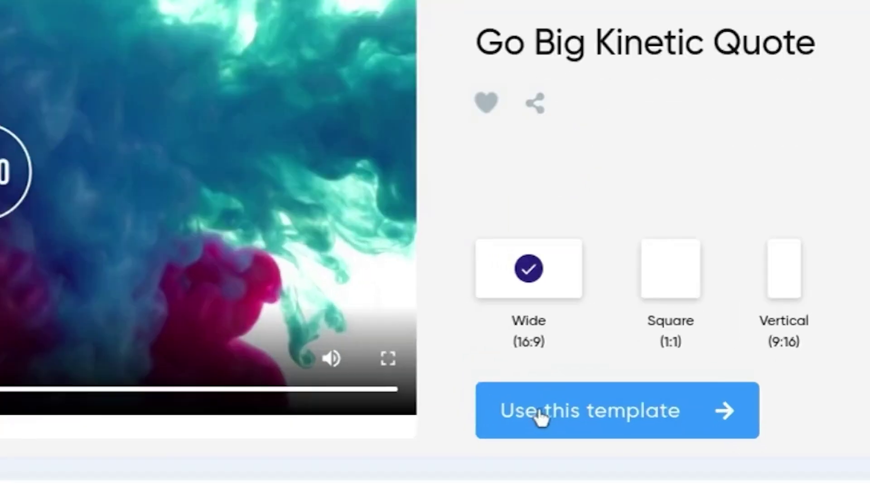
Step: Use the Go Big Kinetic Quote template, make a 'graphic design' folder, and upload graphic design.mp4
left_click(540, 415)
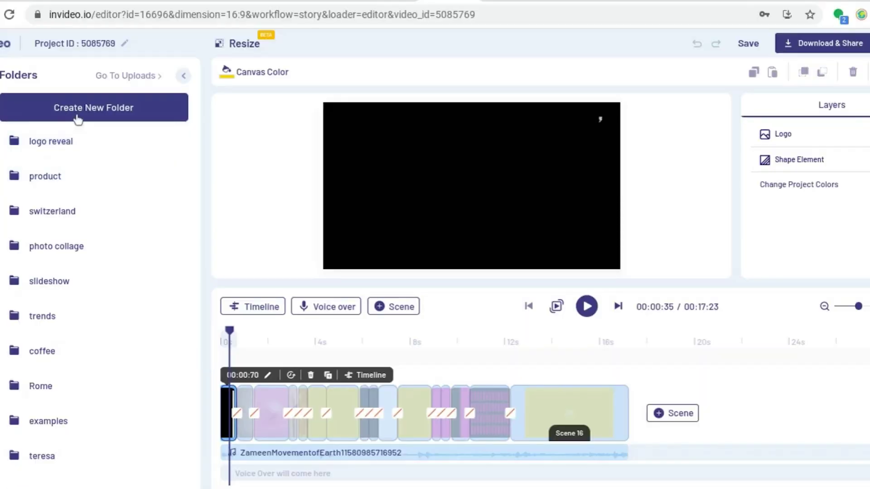
left_click(78, 119)
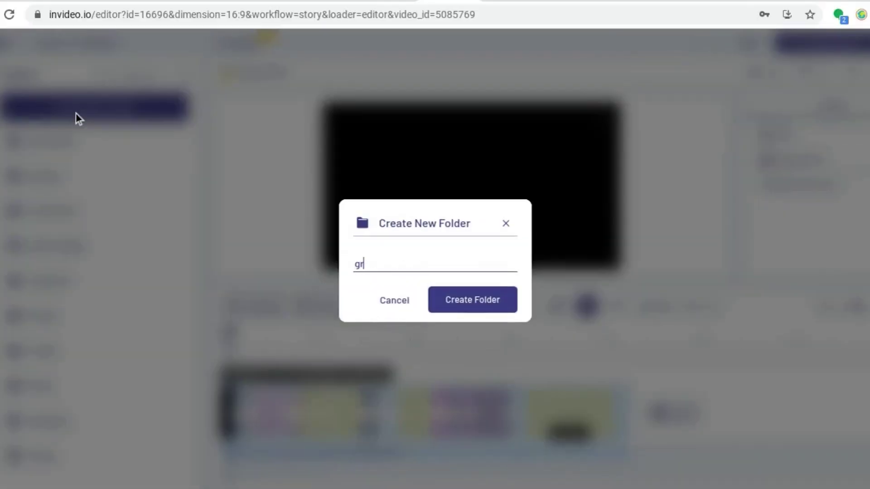
type("graph")
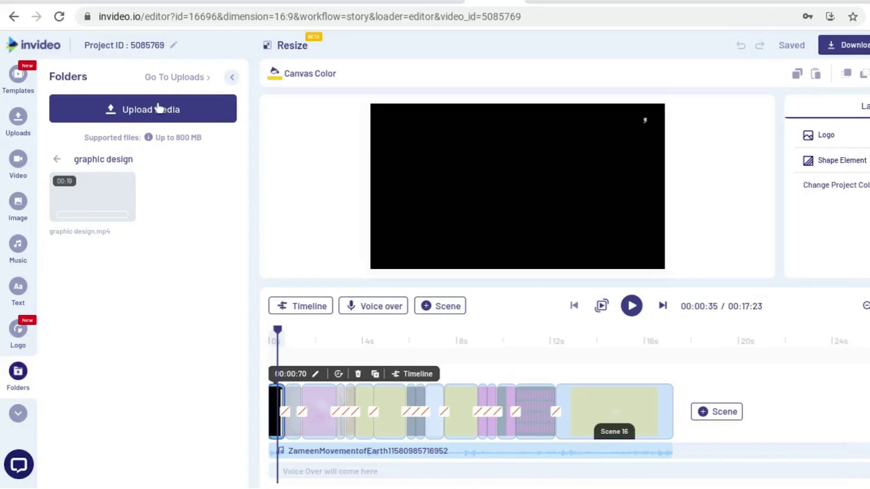
left_click(158, 102)
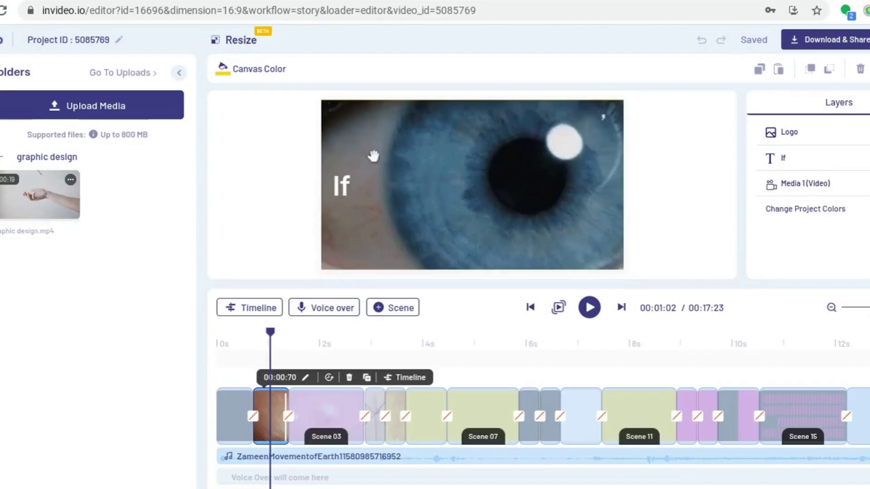
Step: Replace the If scene's video with graphic design.mp4, trimming a little off its start
left_click_drag(283, 157, 389, 154)
left_click_drag(429, 183, 429, 182)
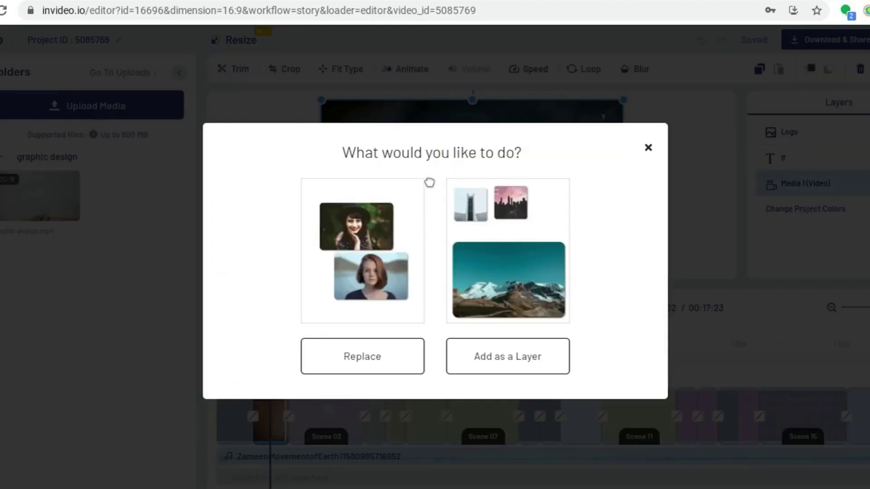
left_click(381, 369)
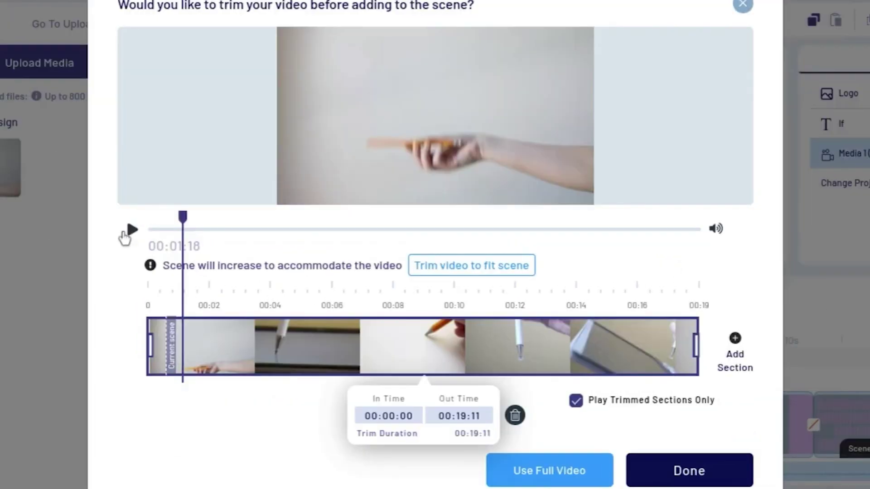
left_click_drag(149, 343, 172, 343)
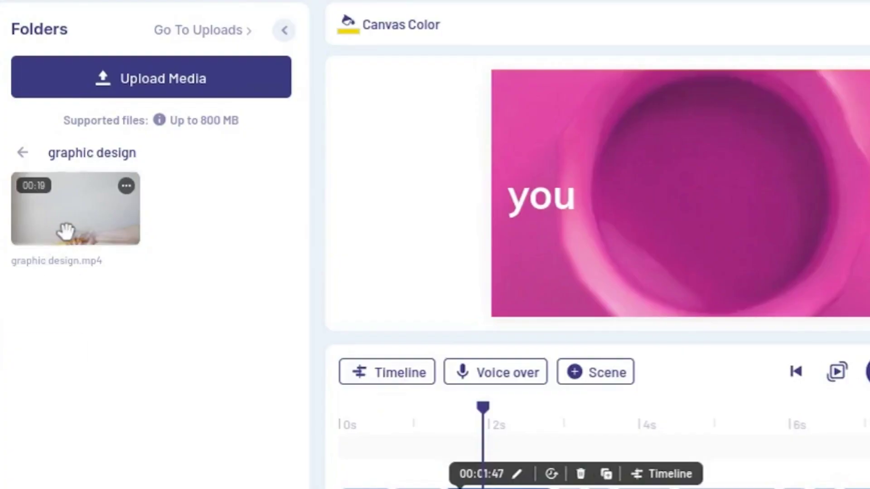
Step: Replace the you scene's video with graphic design.mp4, trimmed to fit the scene's length
left_click_drag(344, 241, 645, 262)
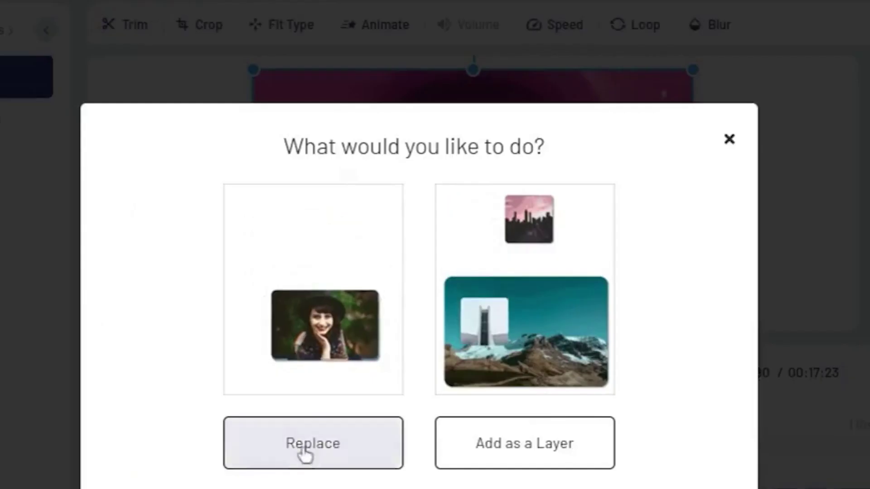
left_click(303, 449)
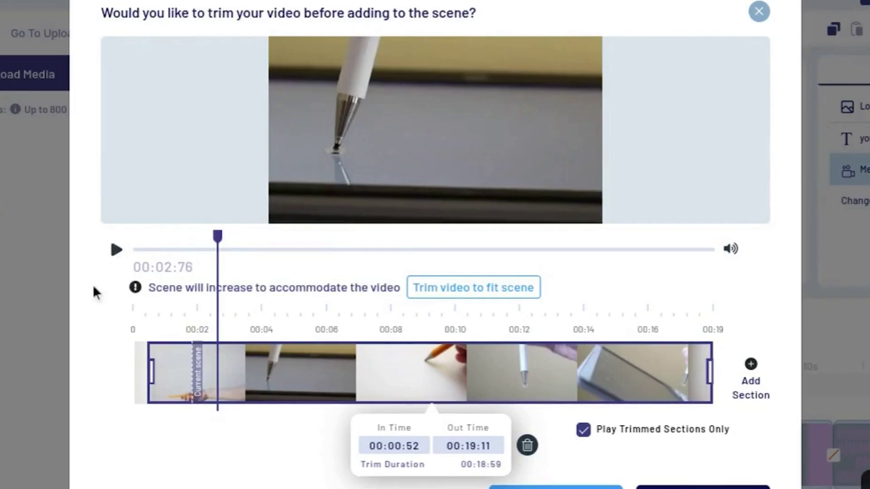
left_click(470, 291)
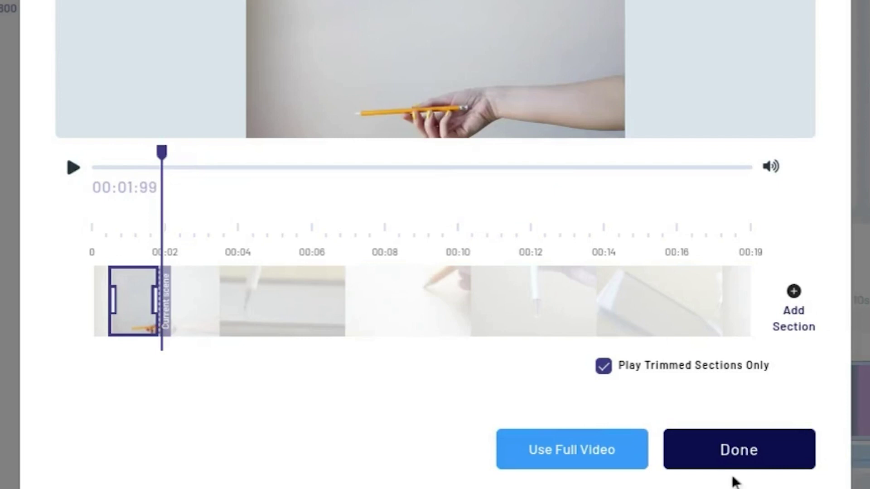
left_click(734, 467)
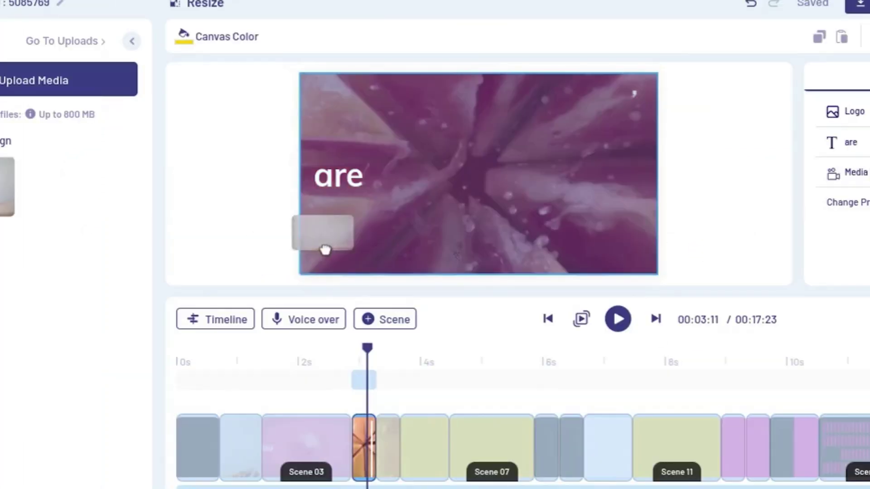
Step: Start the to have scene's footage at 00:15:37, then open Text Color for the If text
left_click_drag(325, 250, 334, 249)
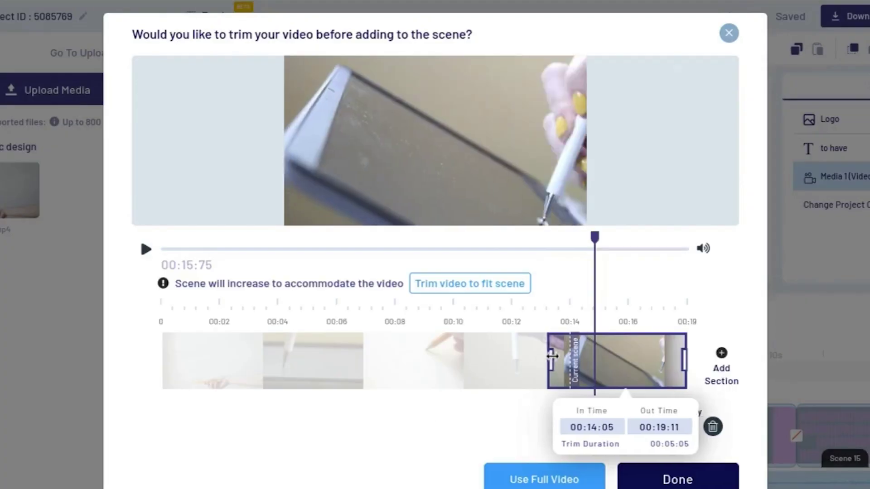
left_click_drag(550, 359, 584, 357)
left_click(146, 249)
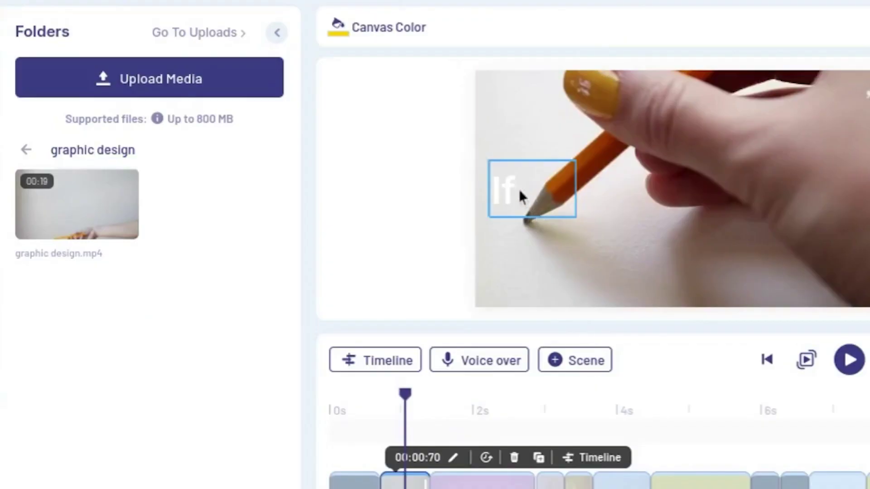
left_click(514, 193)
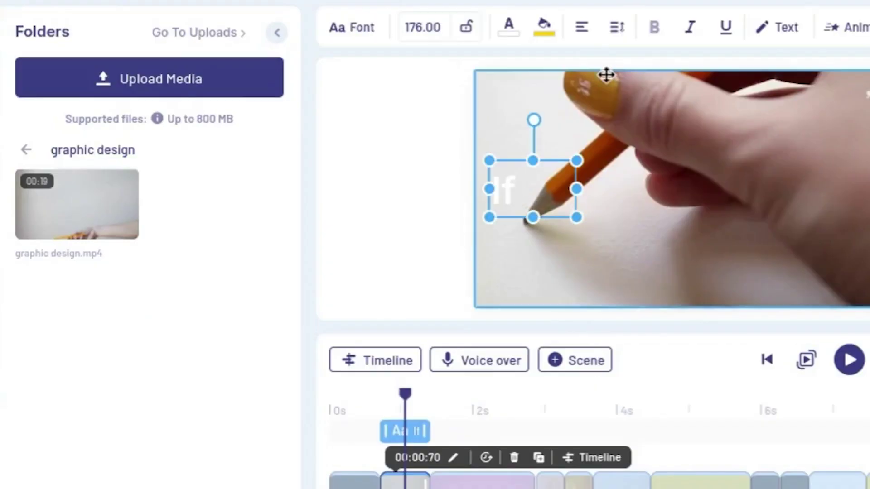
left_click(509, 31)
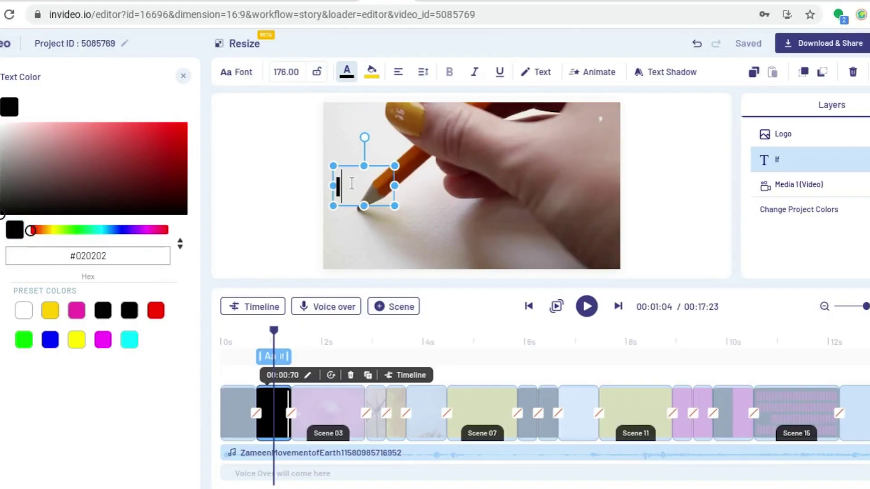
Step: Remove the 'going' text box from the pencil-drawing scene
left_click(351, 184)
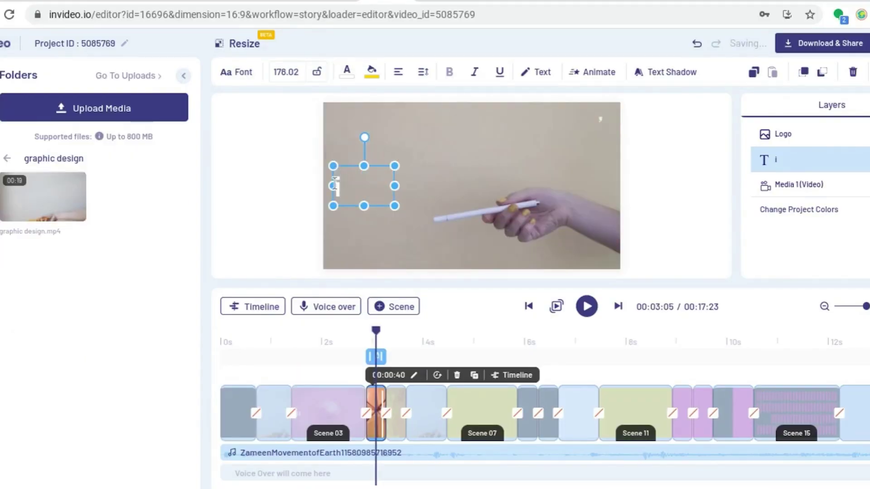
left_click_drag(395, 186, 401, 186)
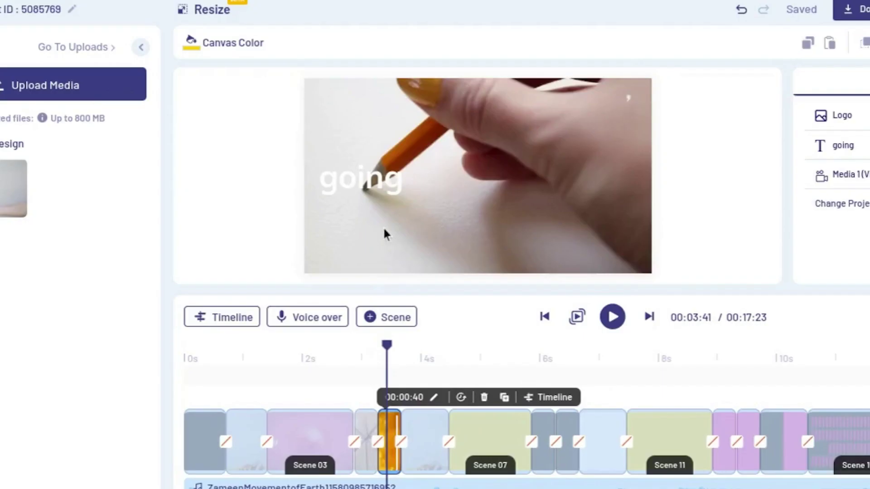
left_click(377, 185)
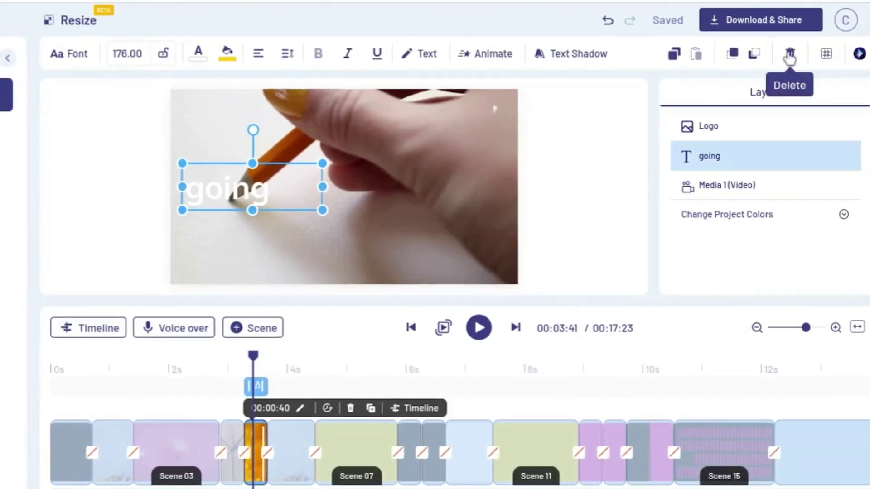
left_click(790, 54)
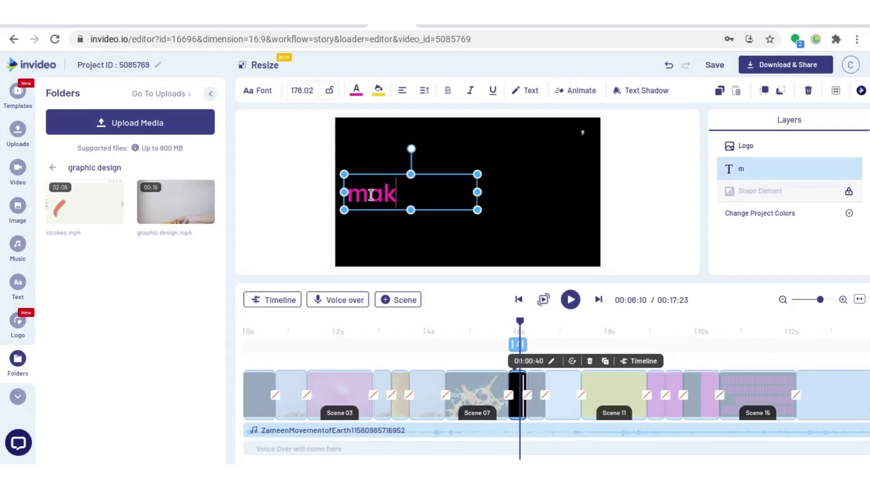
Step: Retype the words in the following scenes, such as 'make' and 'beauti…'
type("e")
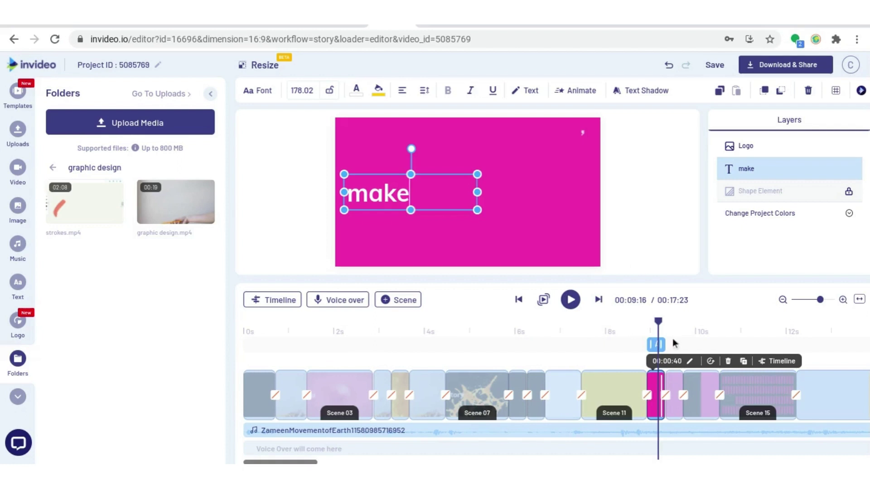
left_click(674, 343)
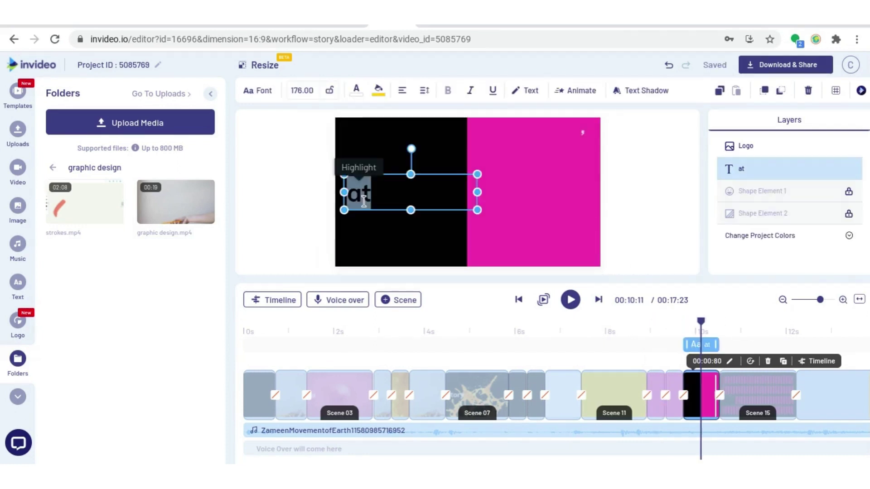
type("beauti")
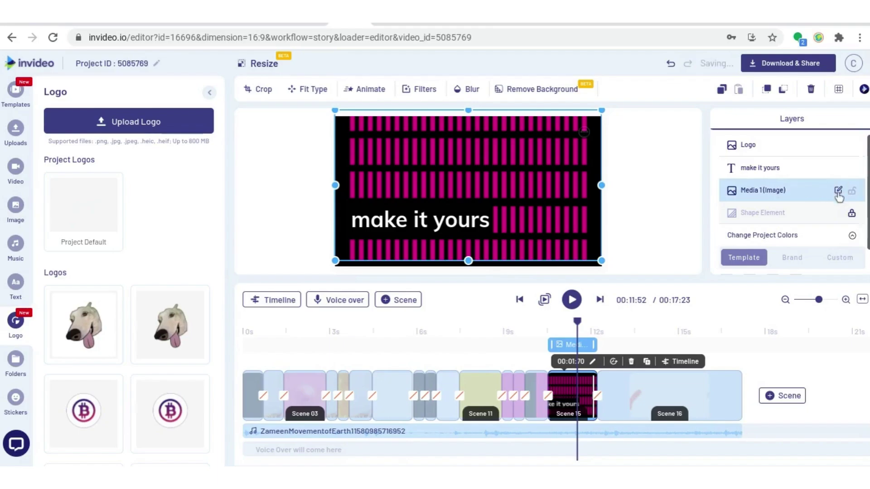
Step: Compare the Brand and Template palettes, then pick Custom and shift the pink colour's hue to green
scroll(749, 211, "down", 1)
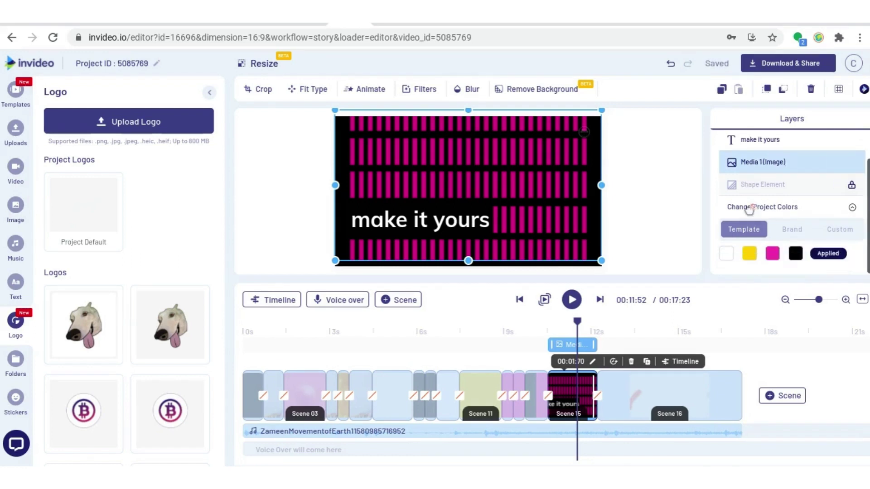
left_click(794, 230)
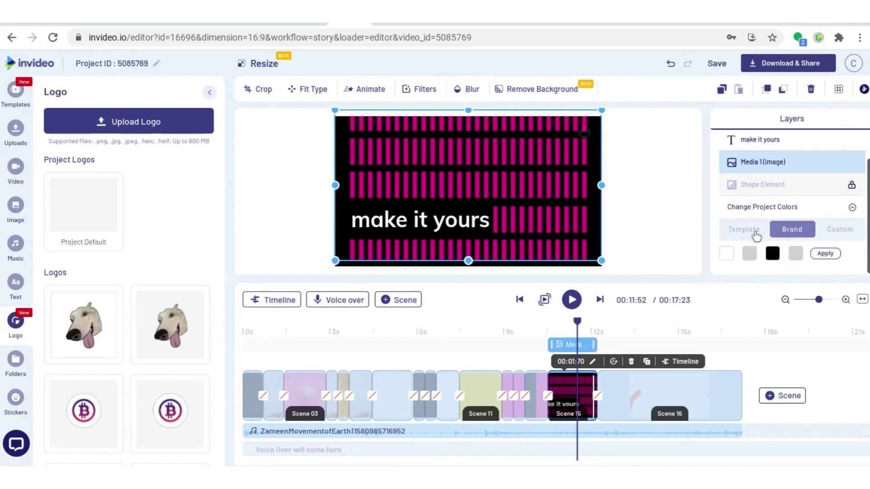
left_click(751, 235)
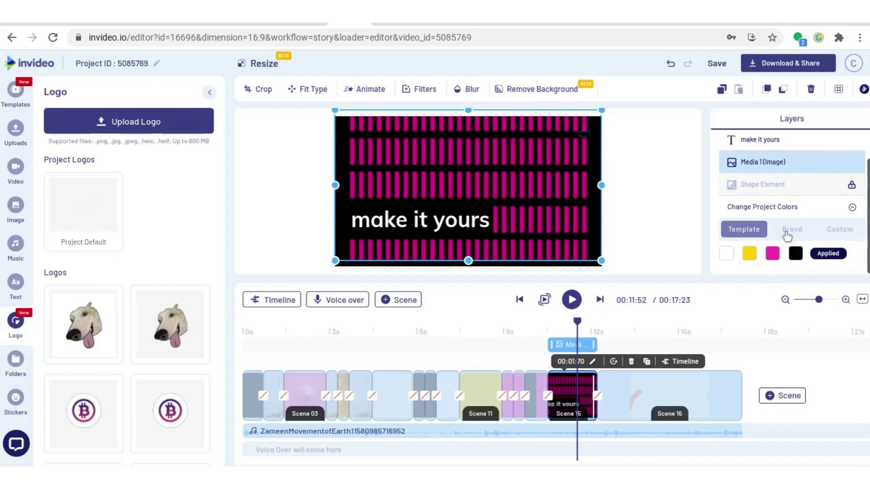
left_click(829, 236)
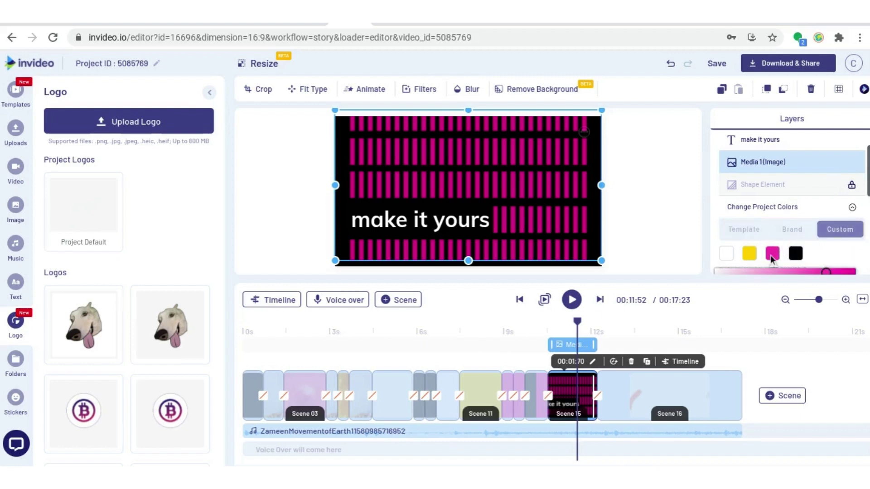
left_click(772, 254)
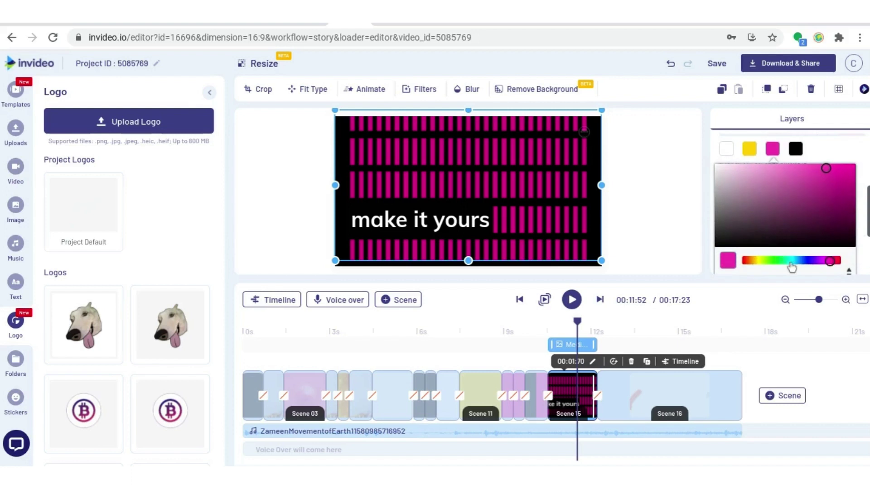
left_click(786, 263)
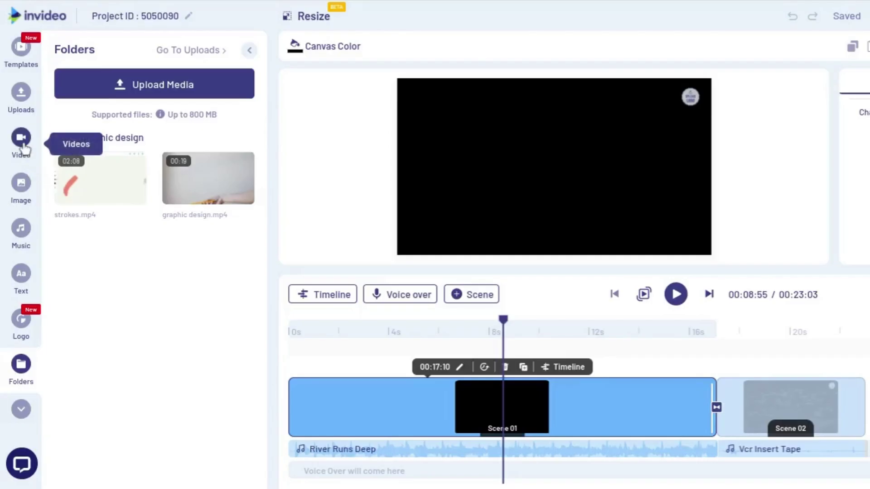
Step: Open the stock Video library and uncheck Include iStock results and Include Premium Media
left_click(22, 145)
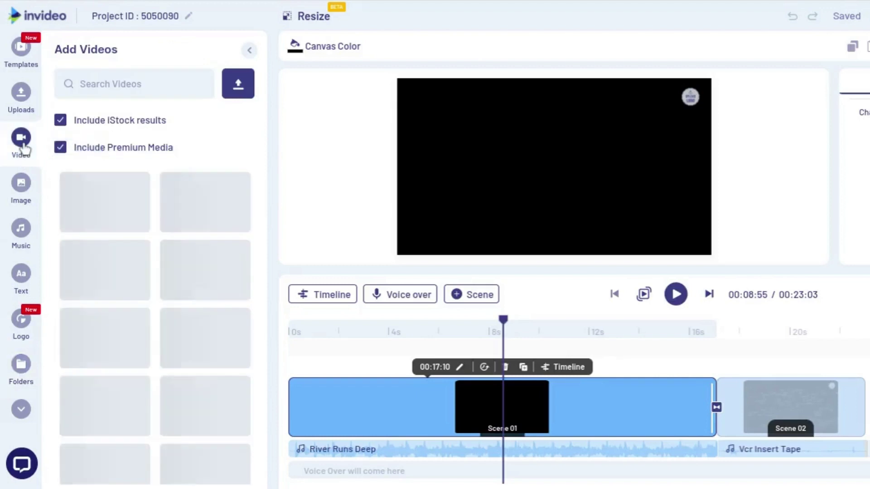
scroll(219, 262, "down", 8)
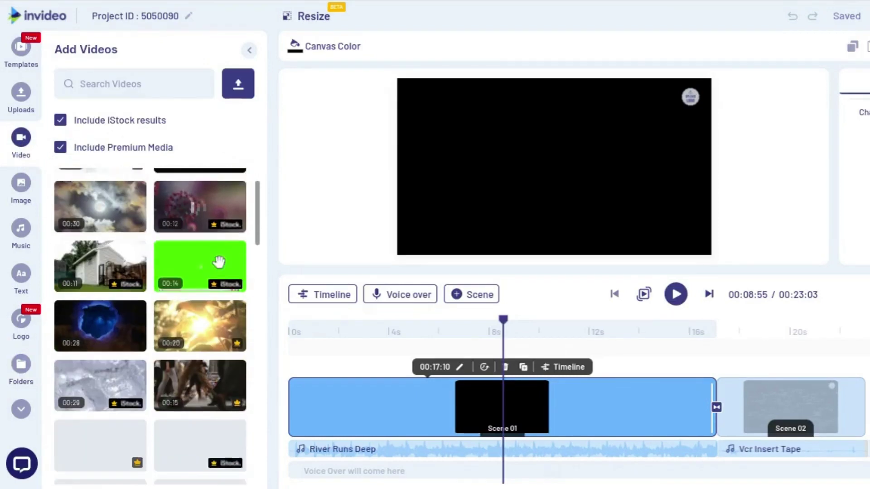
scroll(219, 262, "down", 5)
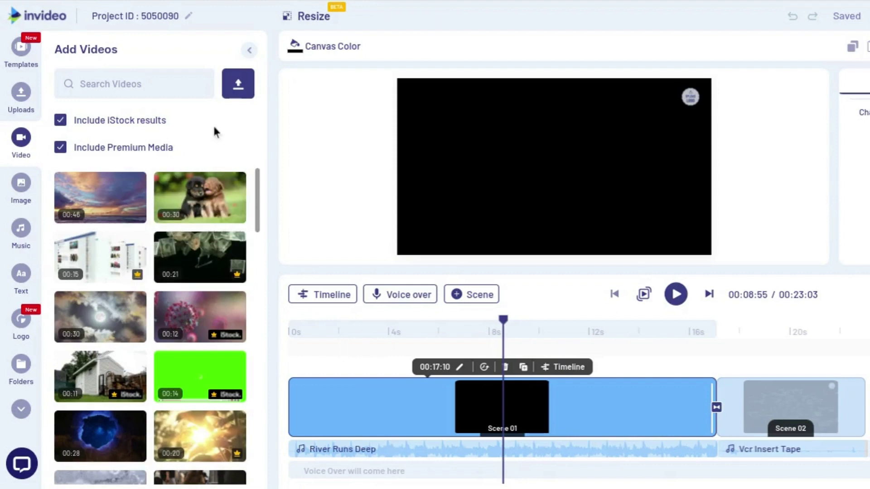
left_click(130, 121)
left_click(128, 149)
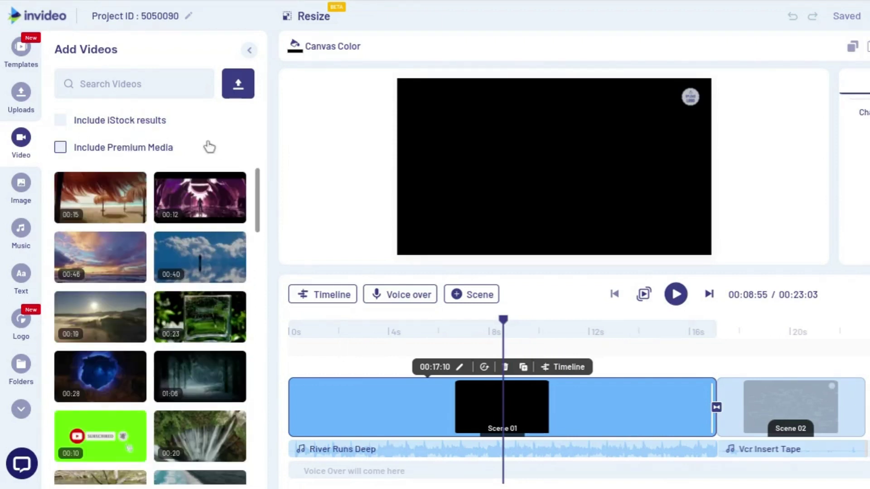